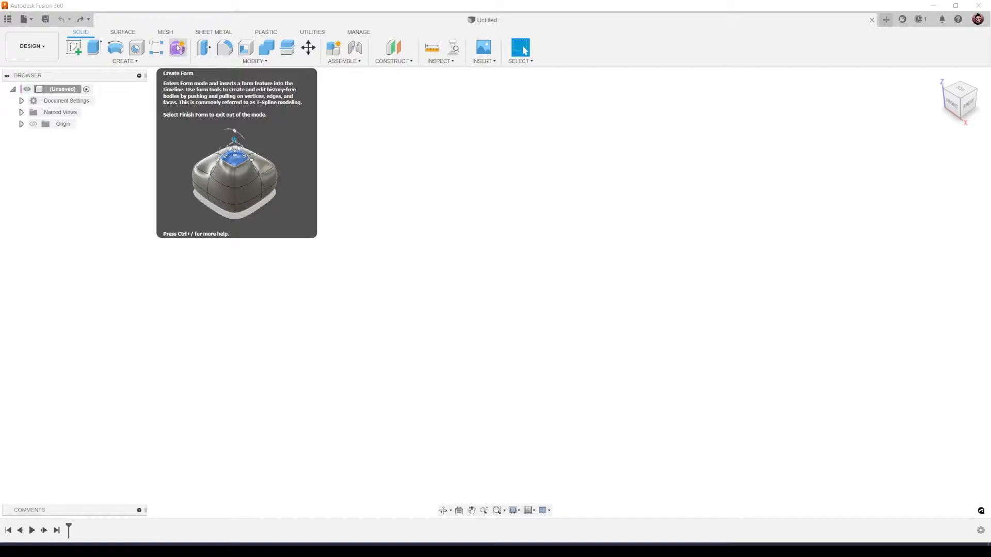
- Start a form and create a box about 86 × 69 × 35 mm with two faces in each direction and no symmetry
left_click(177, 49)
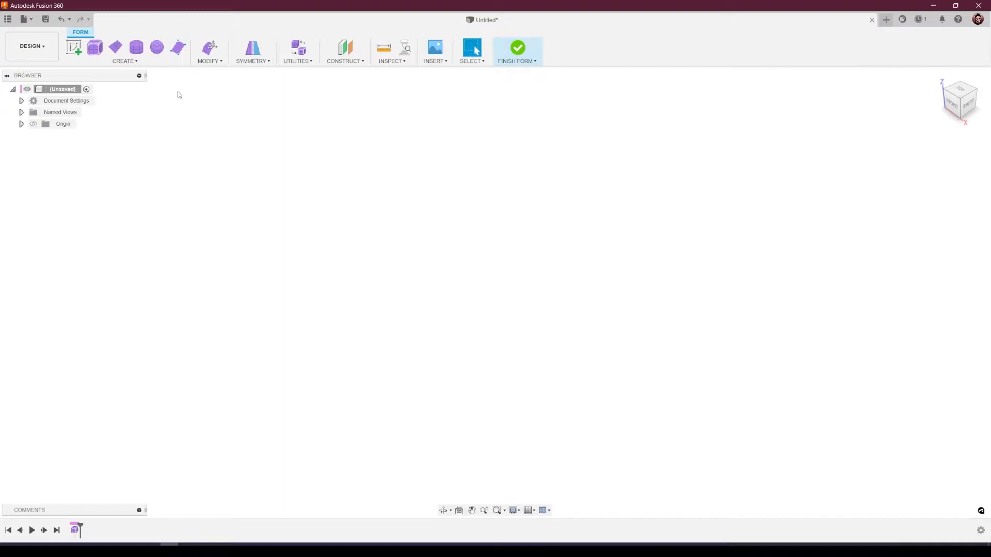
left_click(115, 62)
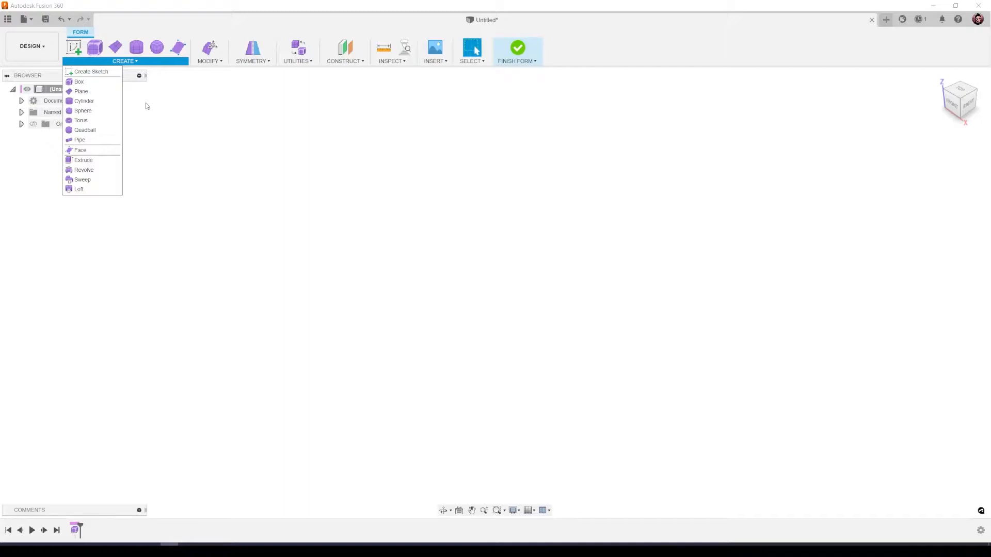
left_click(87, 86)
left_click(546, 297)
left_click(436, 280)
left_click(594, 287)
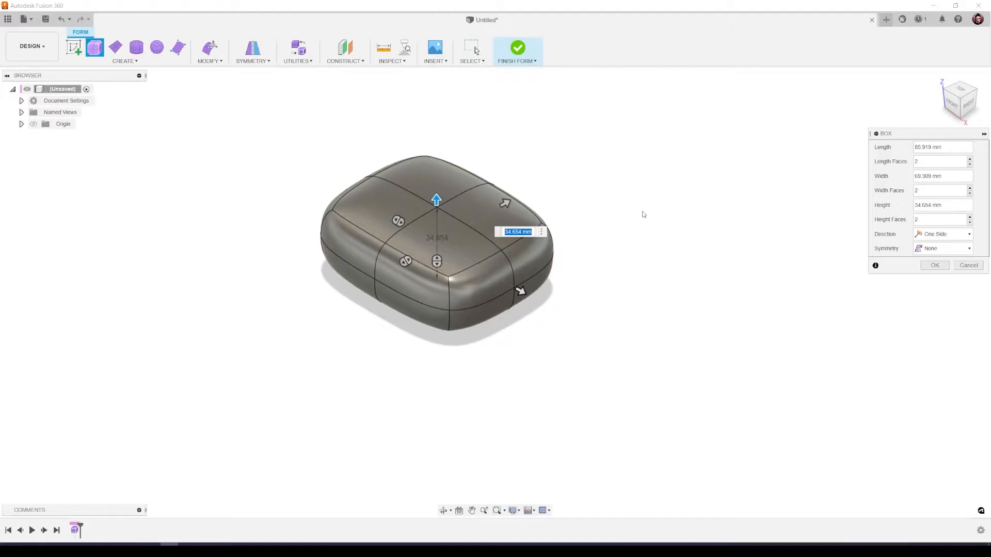
left_click(935, 265)
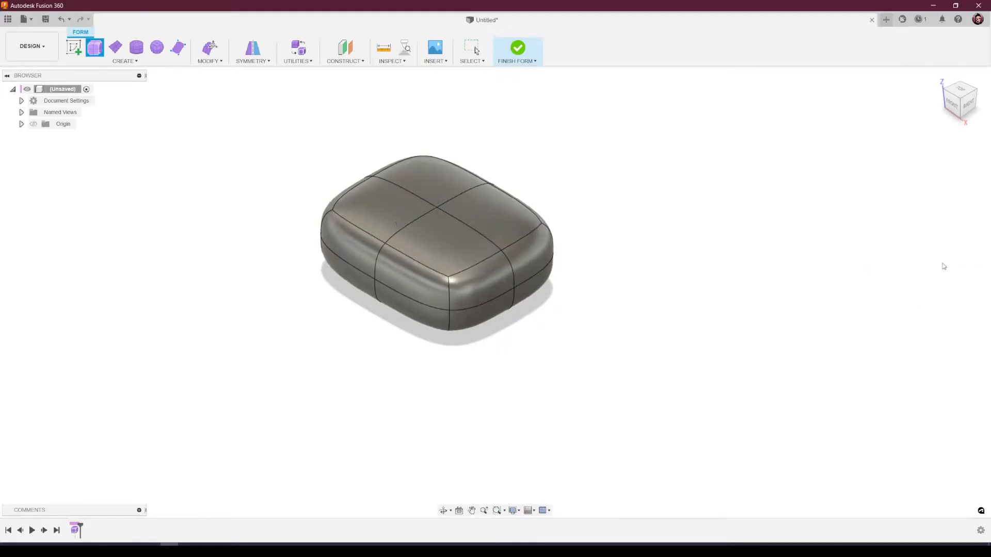
- Examine the form box's faces, edges and vertices from several angles
middle_click_drag(573, 261, 638, 300)
scroll(592, 292, "down", 1)
scroll(593, 292, "up", 1)
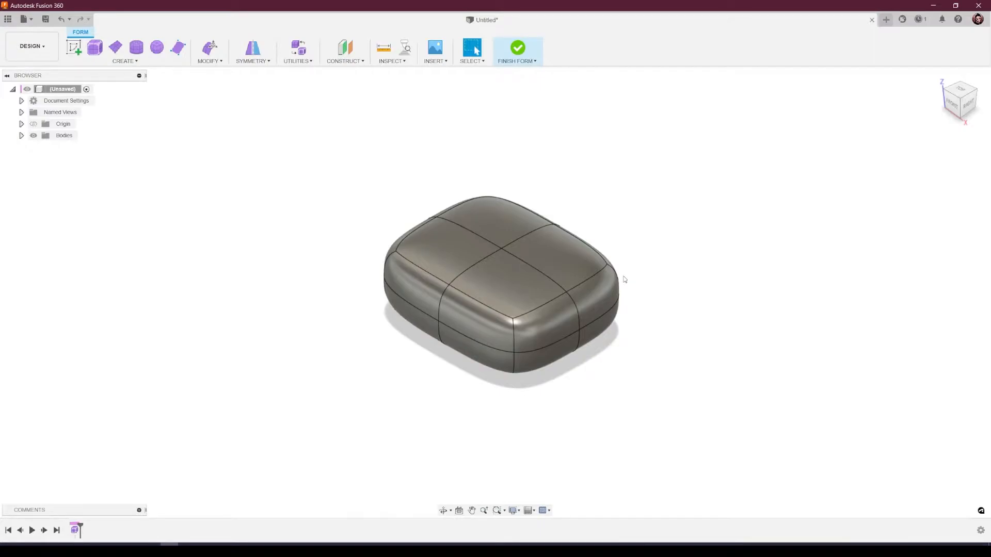
middle_click_drag(486, 279, 565, 277, "shift")
left_click(497, 304)
key("Escape")
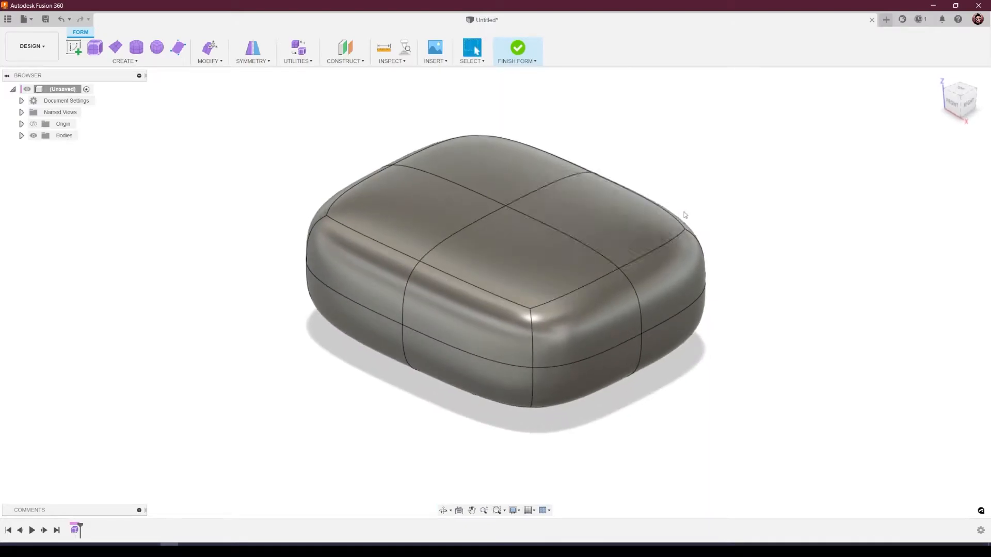
left_click(638, 211)
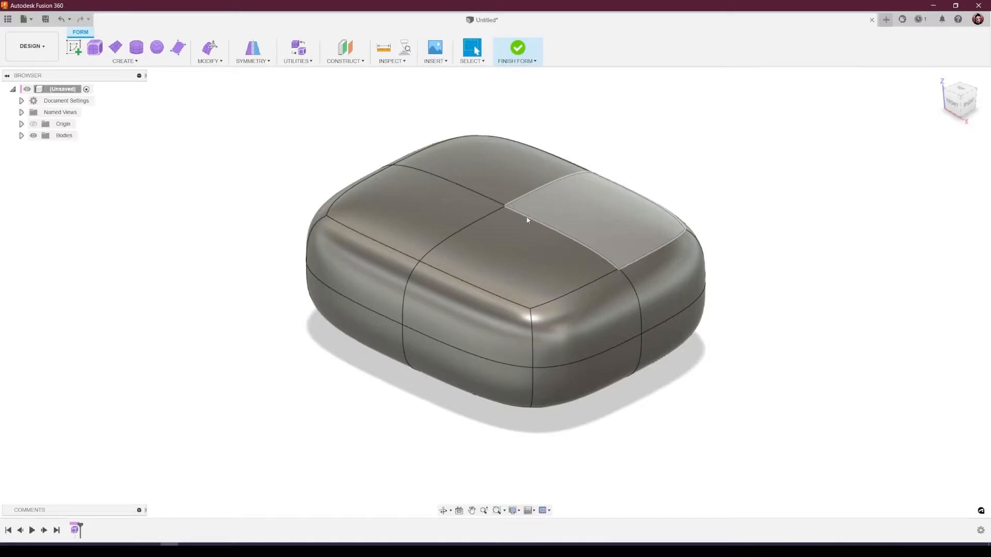
left_click(542, 240)
left_click(639, 231)
mouse_move(542, 210)
middle_mouse_down("shift")
mouse_move(513, 317)
mouse_move(455, 256)
mouse_move(425, 267)
mouse_move(513, 277)
mouse_move(571, 256)
mouse_move(560, 258)
mouse_move(579, 214)
mouse_move(531, 224)
middle_mouse_up("shift")
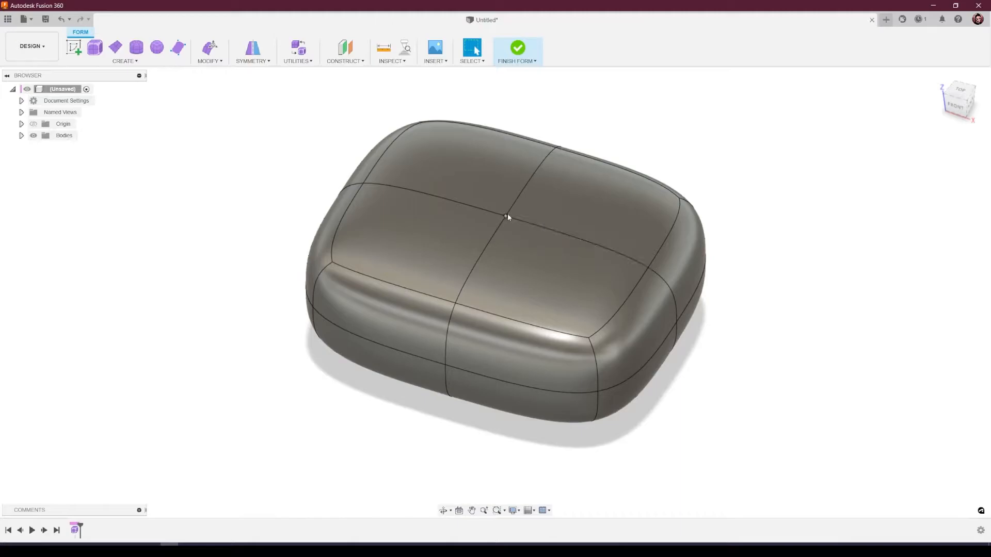
middle_click_drag(507, 281, 339, 206, "shift")
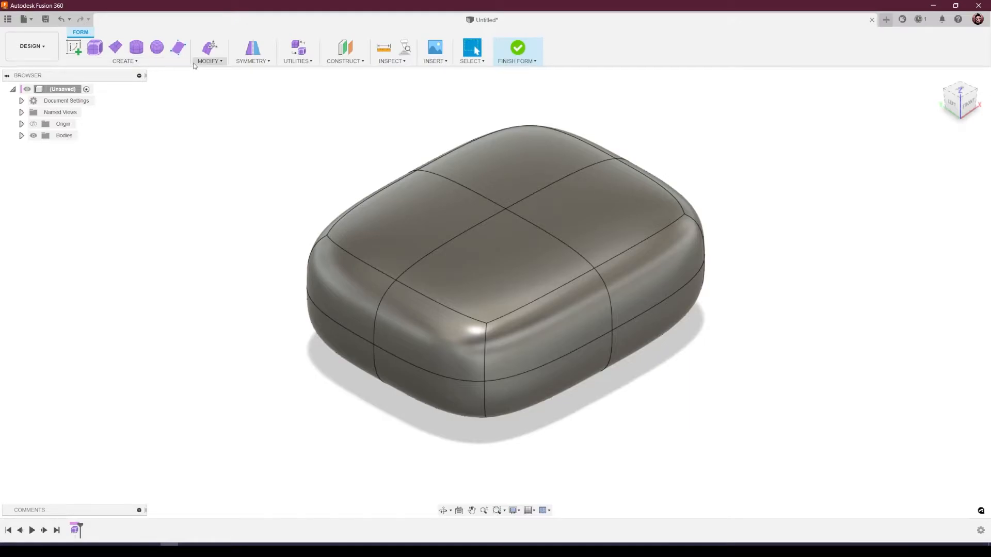
- Use Edit Form to raise the vertex at the centre of the box's top and shift it about 2 mm sideways
left_click(208, 61)
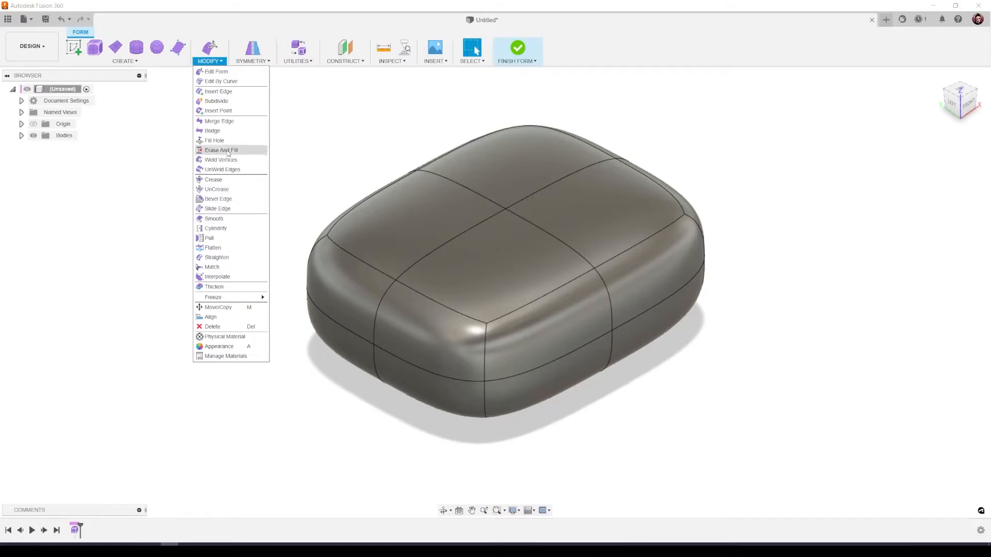
left_click(226, 75)
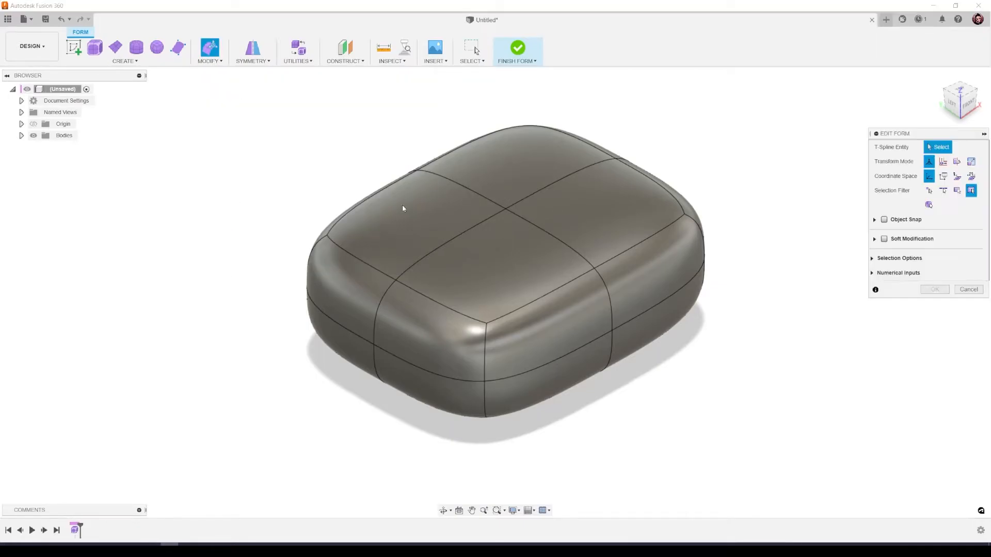
left_click(505, 209)
middle_click_drag(506, 209, 504, 209, "shift")
left_click_drag(506, 173, 521, 89)
middle_click_drag(553, 176, 537, 276, "shift")
middle_click_drag(594, 220, 533, 230, "shift")
left_click_drag(521, 229, 582, 261)
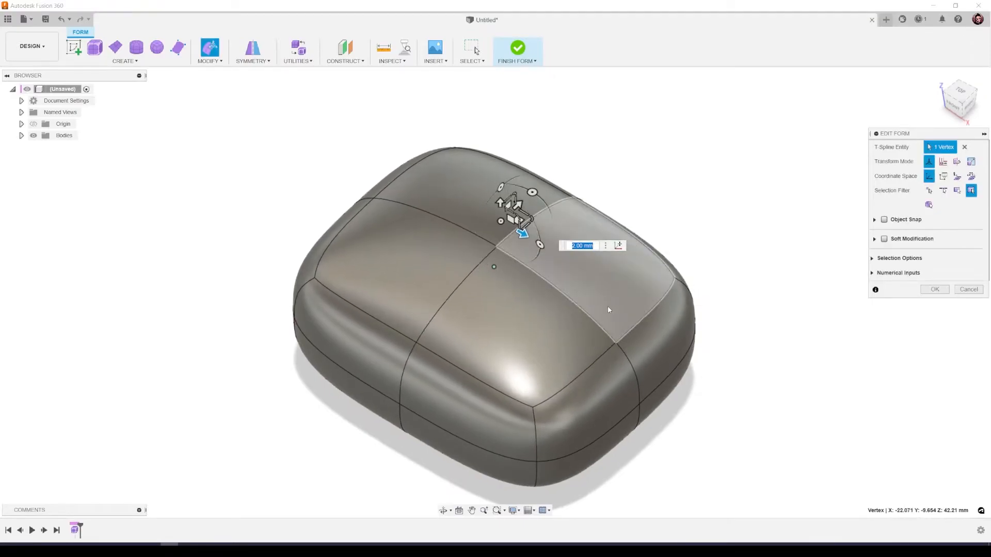
- Raise the front-right face of the form's top and finish the edit
left_click(585, 361)
left_click(584, 362)
middle_click_drag(585, 361, 562, 267, "shift")
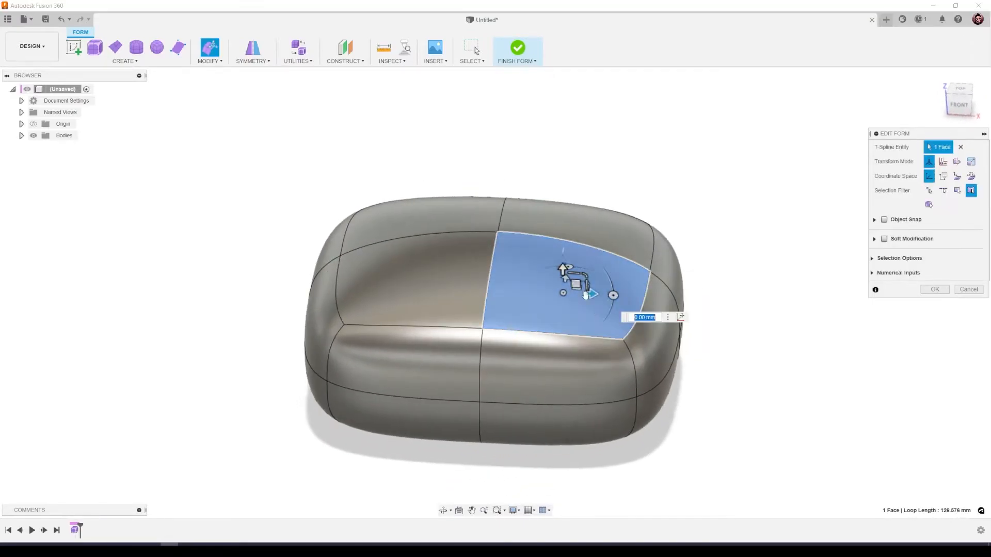
left_click_drag(562, 267, 548, 198)
key("Return")
middle_click_drag(549, 197, 414, 325, "shift")
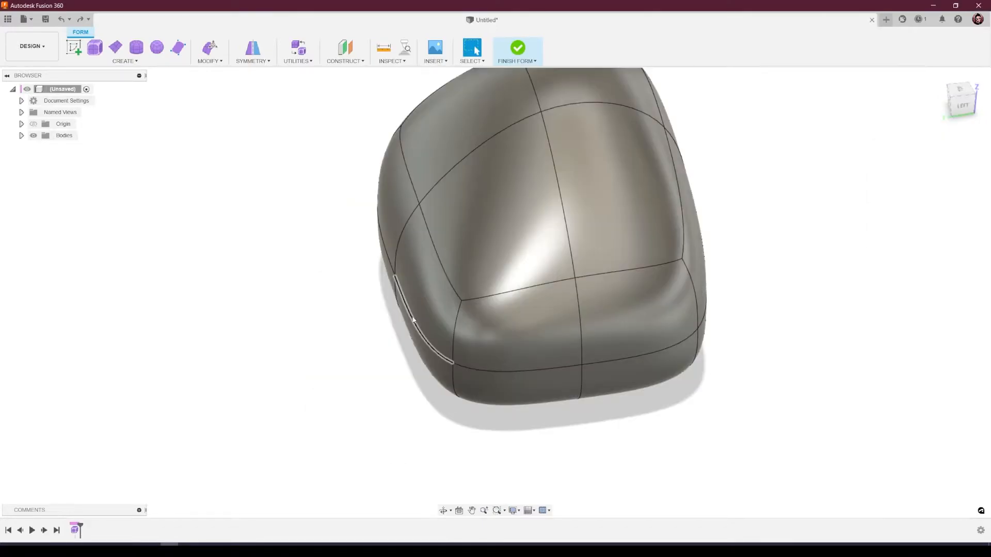
- Use Edit Form to move the middle vertex on the top's back edge 8 mm outward
left_click(207, 61)
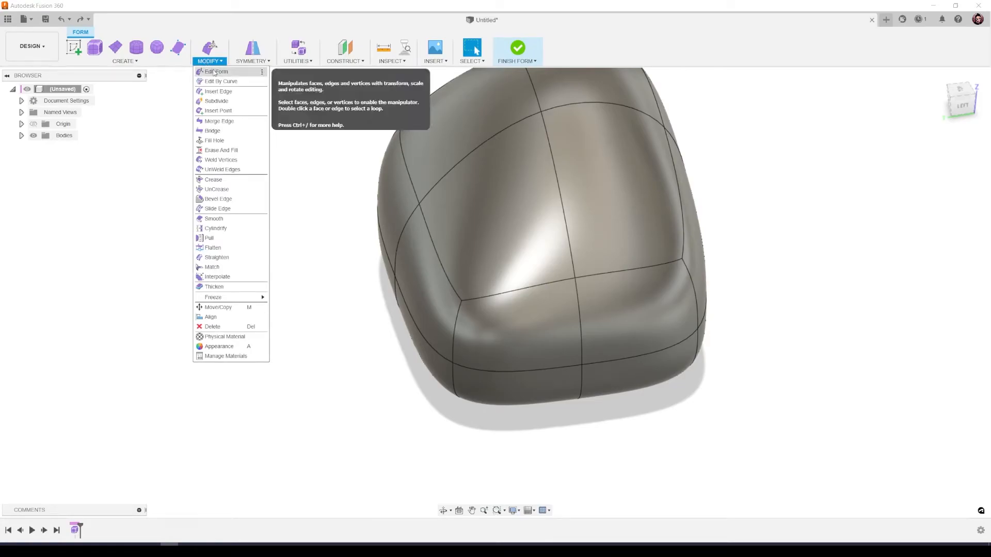
left_click(215, 72)
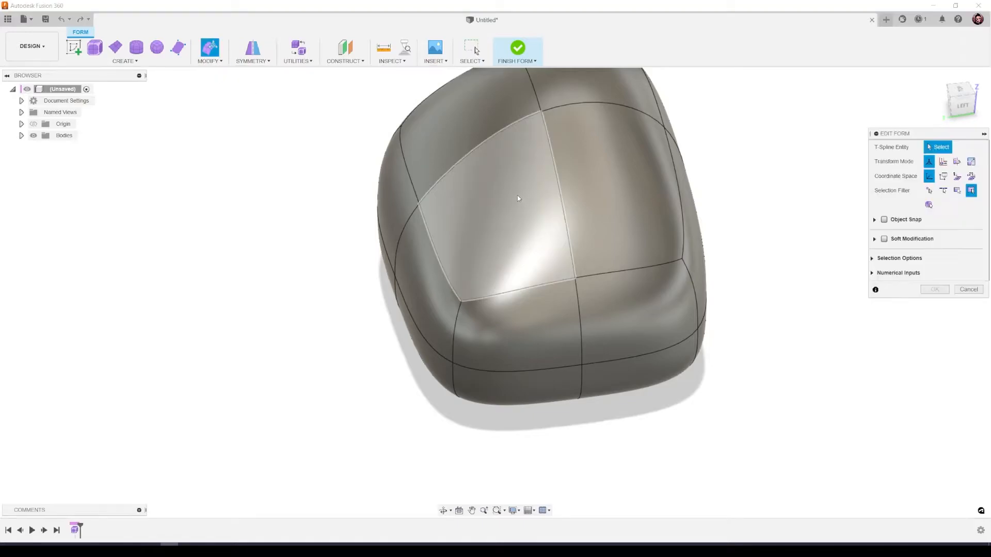
left_click(419, 204)
mouse_move(346, 213)
left_mouse_down()
mouse_move(178, 234)
mouse_move(427, 204)
mouse_move(354, 210)
left_mouse_up()
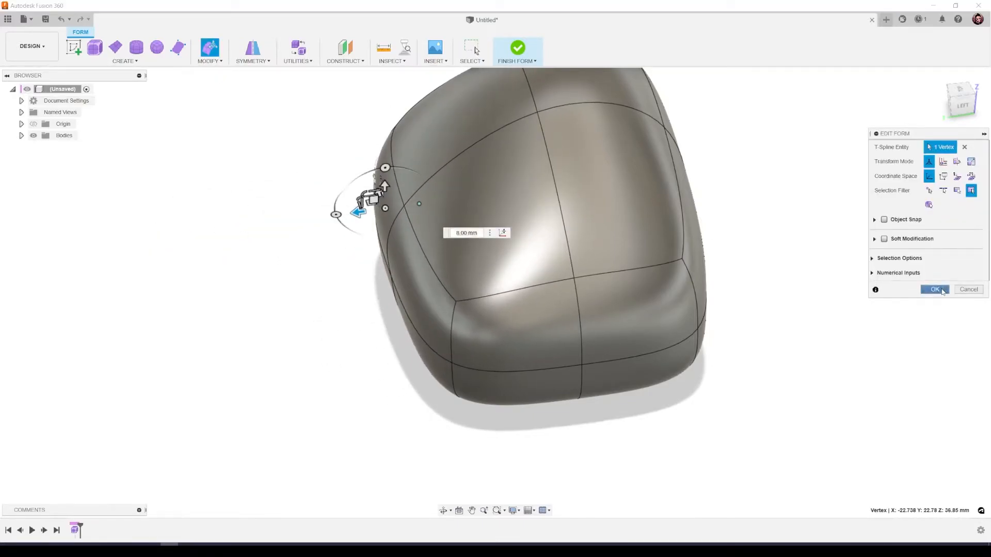
left_click(936, 290)
- Try inserting an edge loop beside the lengthwise middle loop with Exact mode and a single side, and undo the insertion
left_click(211, 60)
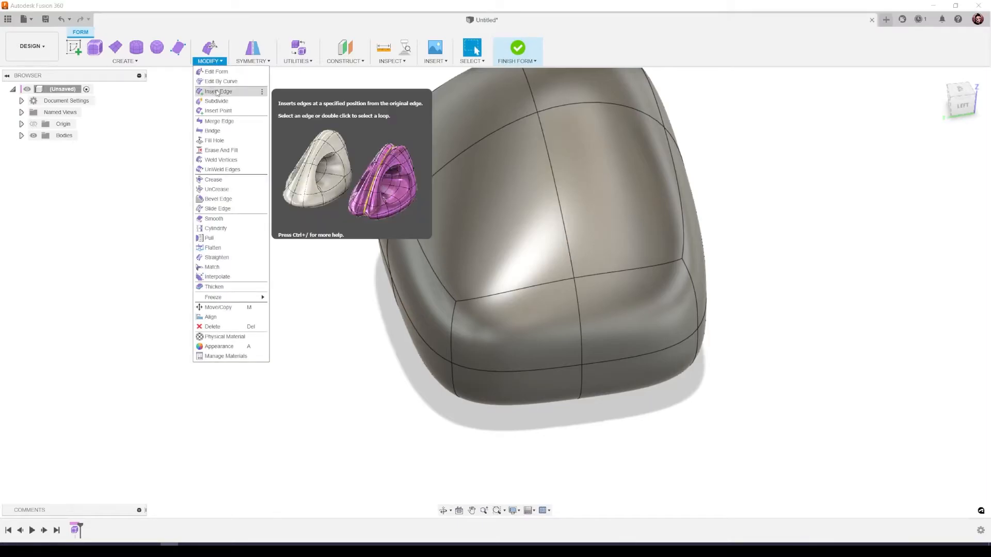
left_click(224, 93)
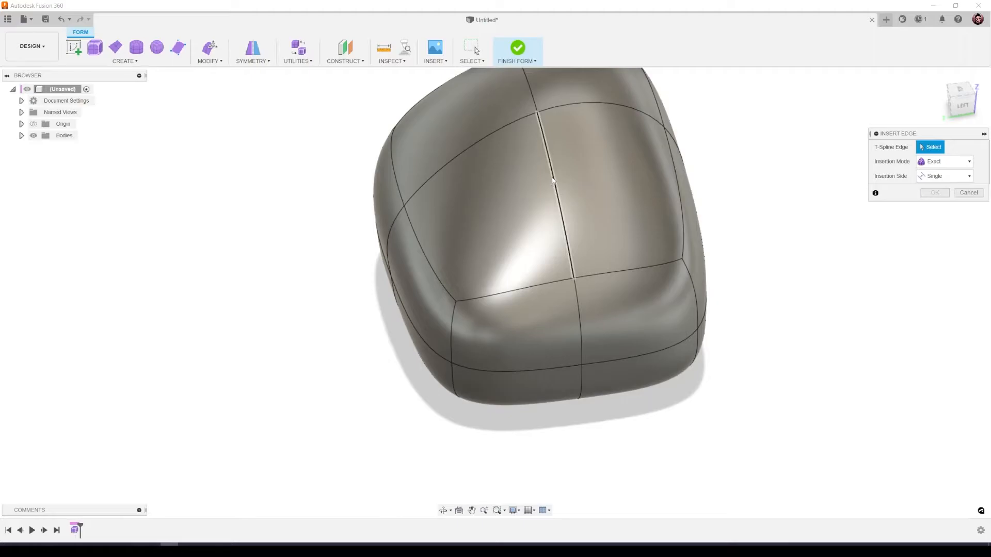
double_click(551, 181)
middle_click_drag(552, 181, 524, 245, "shift")
middle_click_drag(526, 195, 758, 253, "shift")
left_click(935, 207)
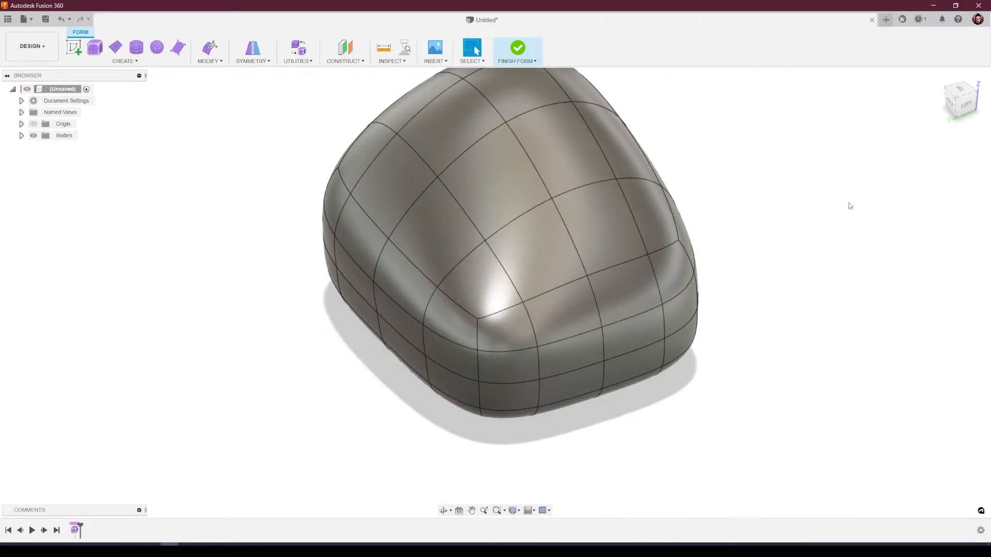
mouse_move(627, 288)
middle_mouse_down("shift")
mouse_move(582, 247)
mouse_move(620, 274)
middle_mouse_up("shift")
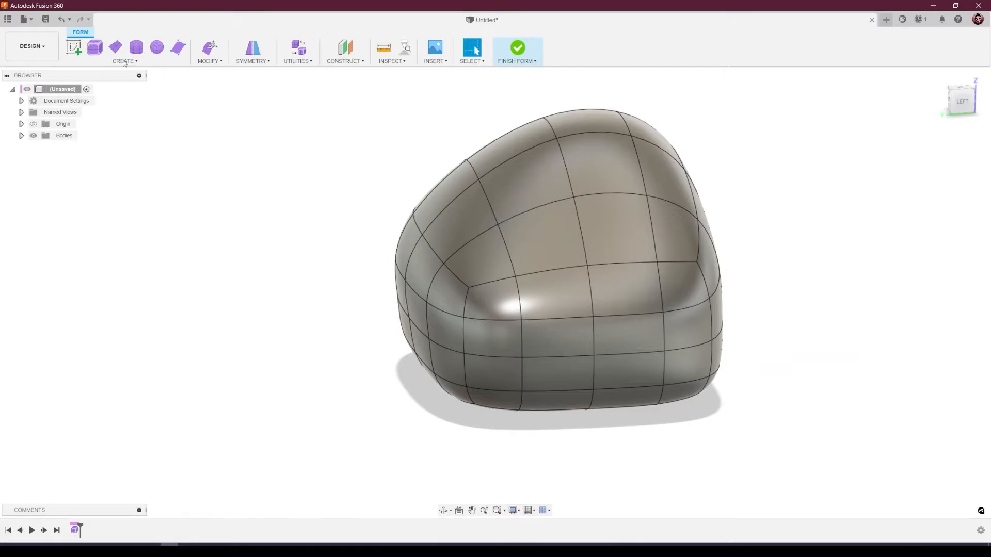
key("ctrl+z")
- Try subdividing the front-left face of the form's top in Simple mode and inspect the preview
left_click(174, 62)
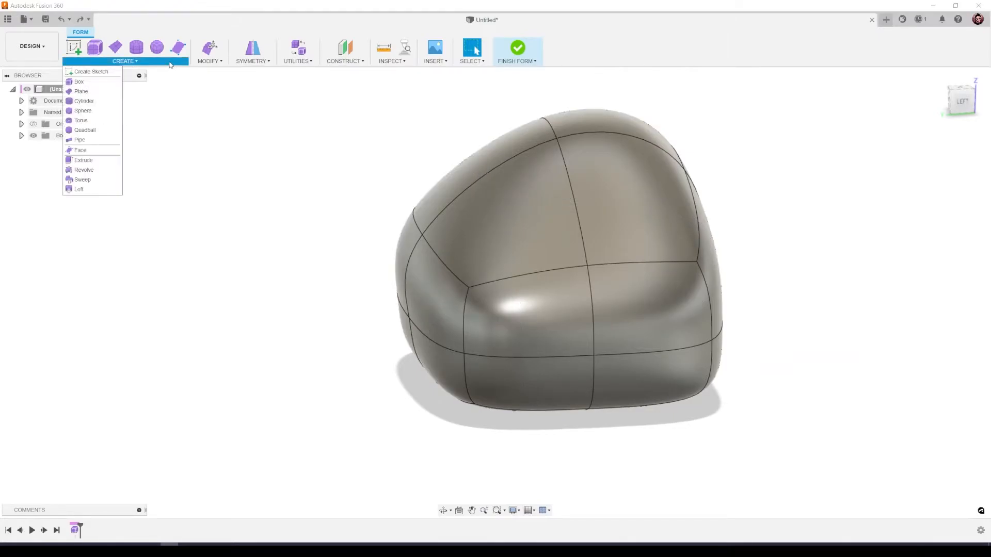
mouse_move(208, 65)
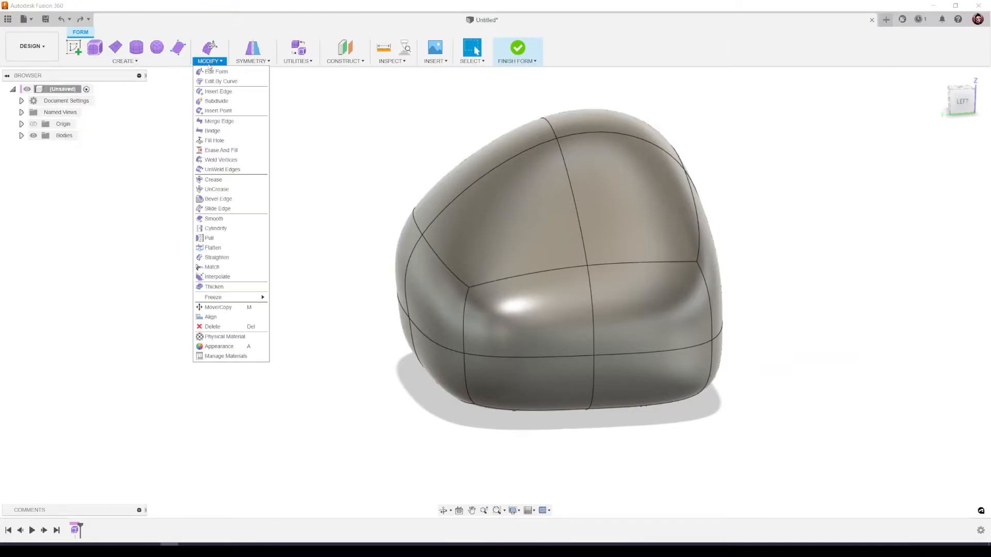
left_click(223, 104)
left_click(669, 208)
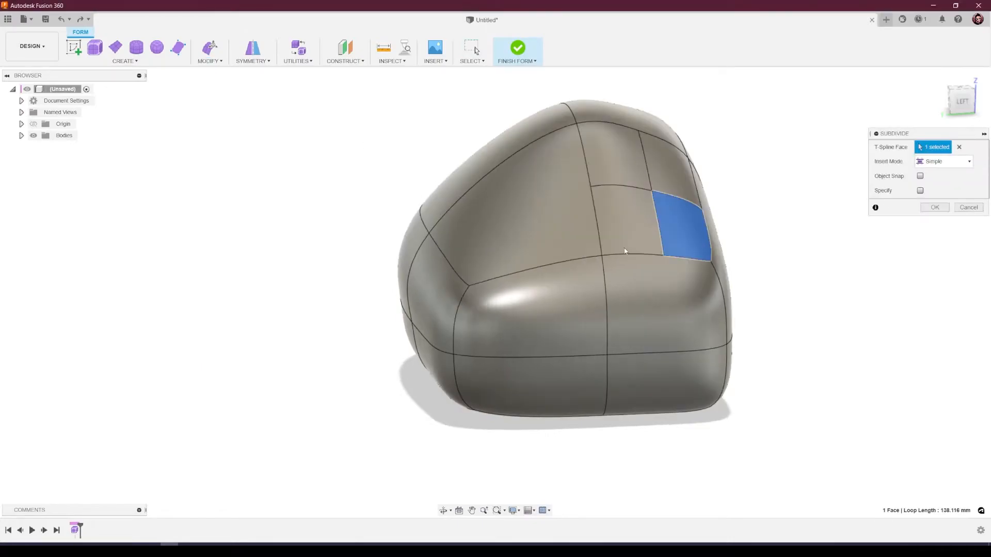
middle_click_drag(628, 250, 600, 207, "shift")
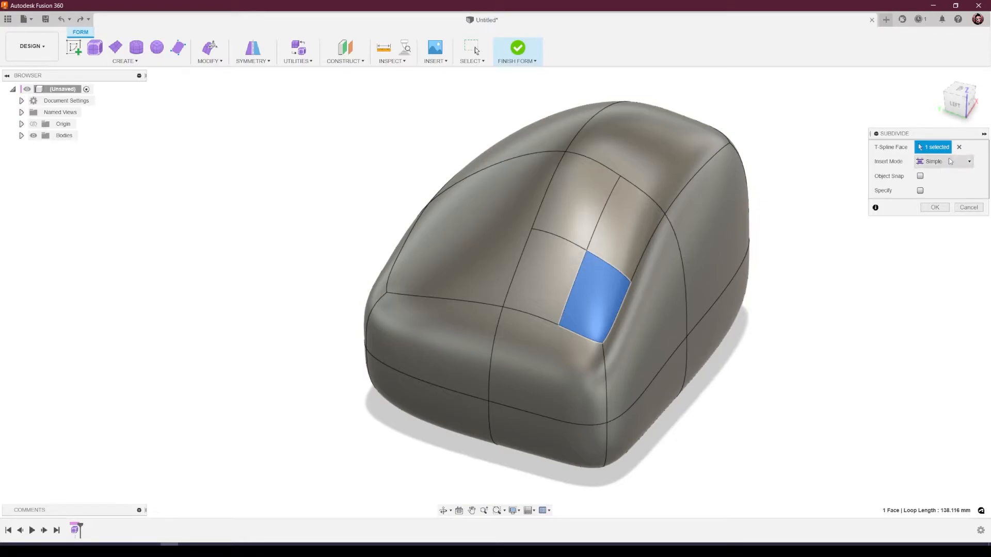
middle_click_drag(542, 227, 545, 289, "shift")
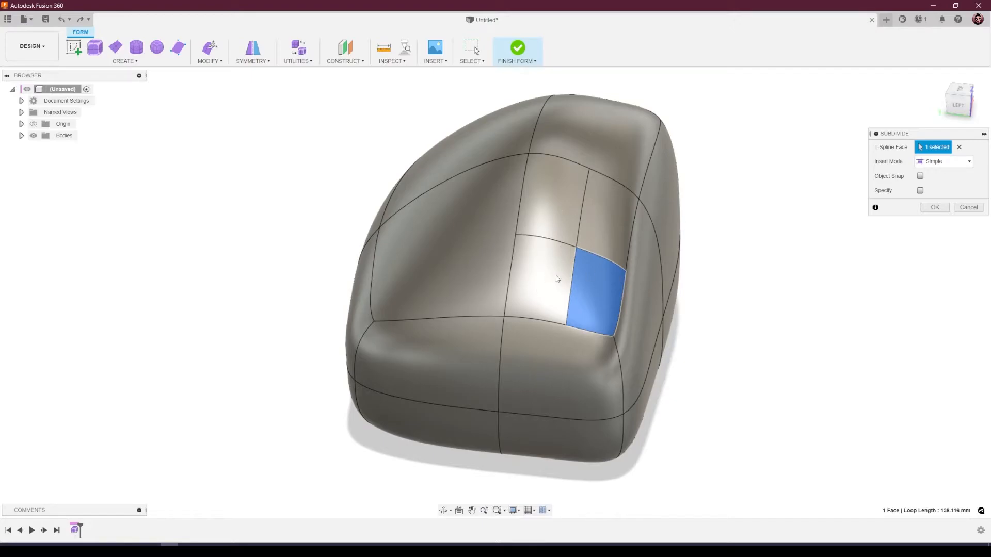
middle_click_drag(559, 275, 698, 171, "shift")
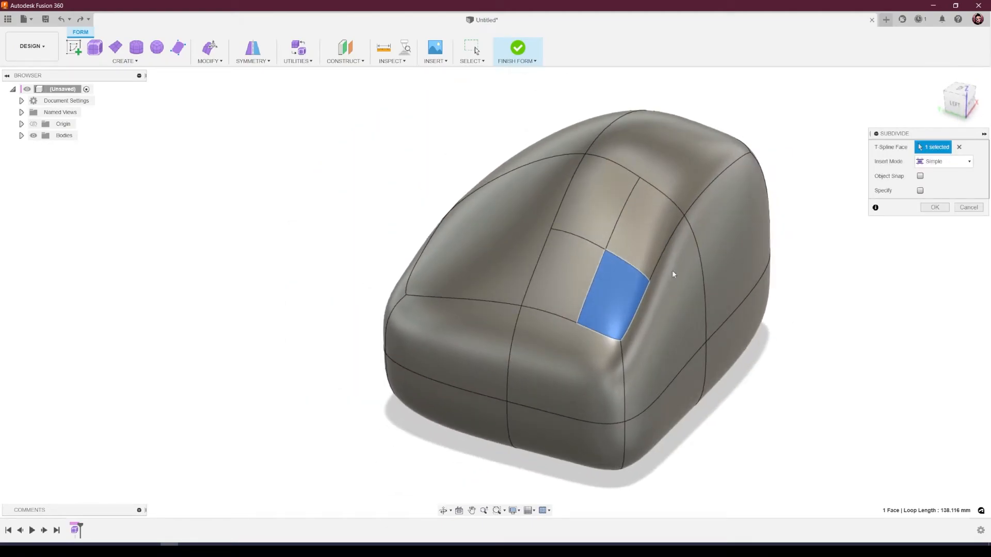
- Try the Exact insert mode for the face subdivision, inspect the form and cancel the command
left_click(944, 162)
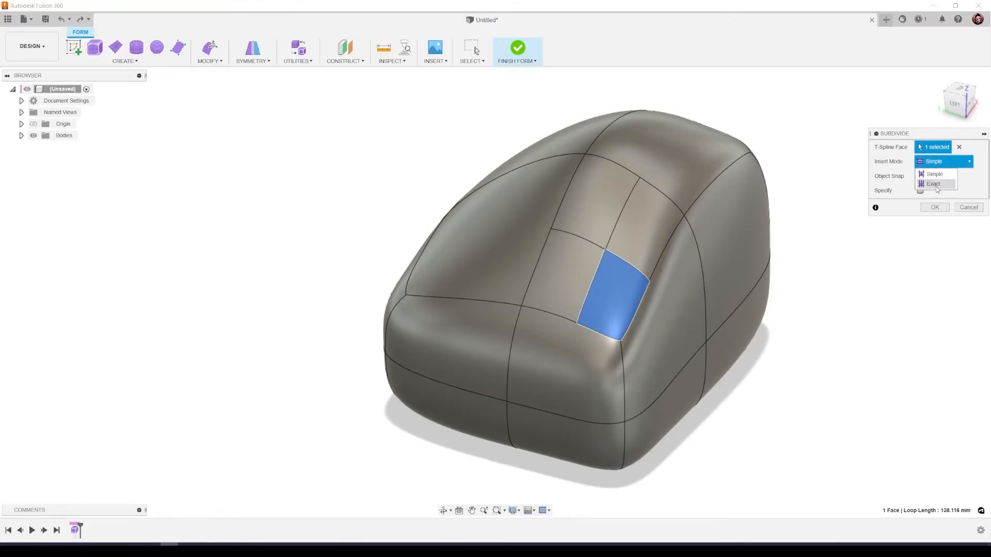
left_click(937, 186)
middle_click_drag(580, 274, 589, 314, "shift")
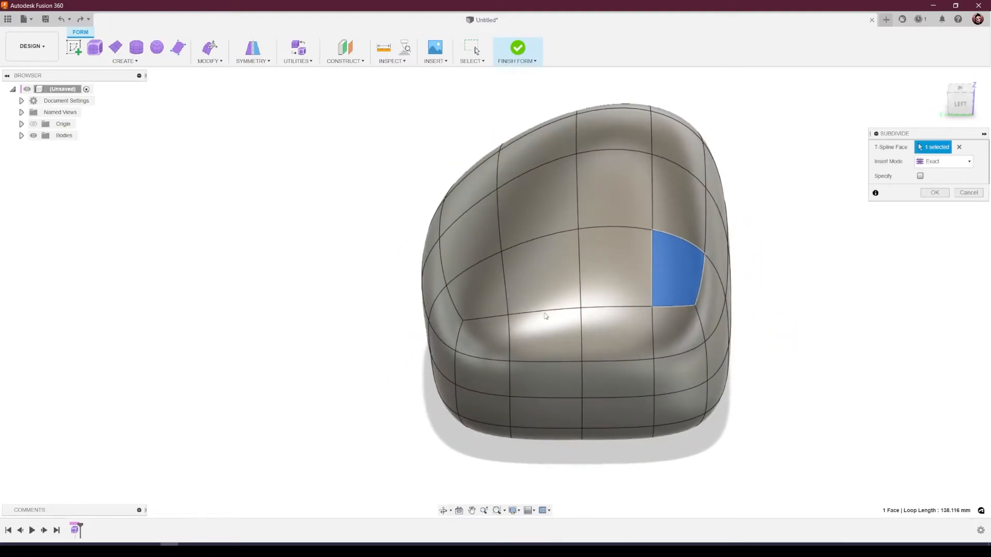
left_click(966, 195)
- Crease the loop of eight edges around the perimeter of the form's front side
left_click(210, 61)
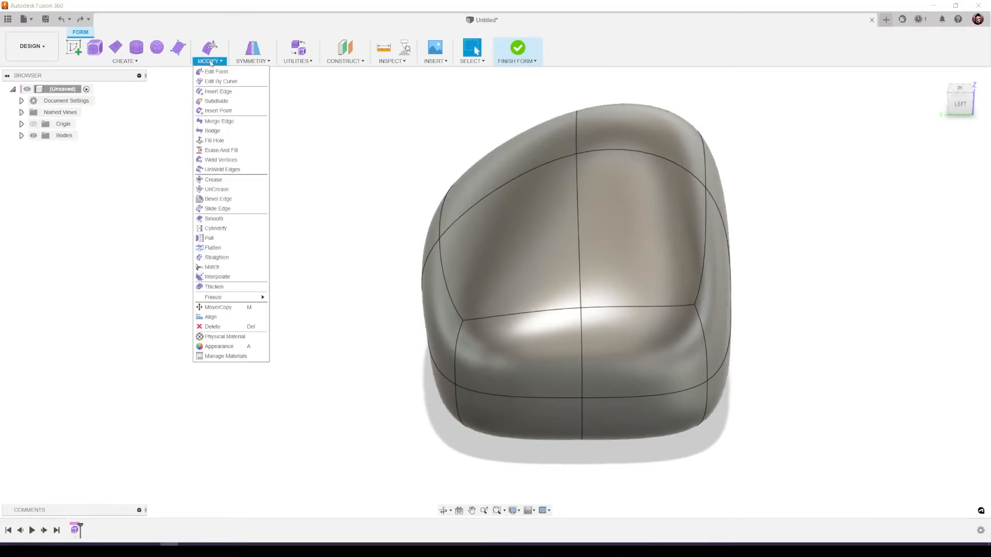
left_click(214, 180)
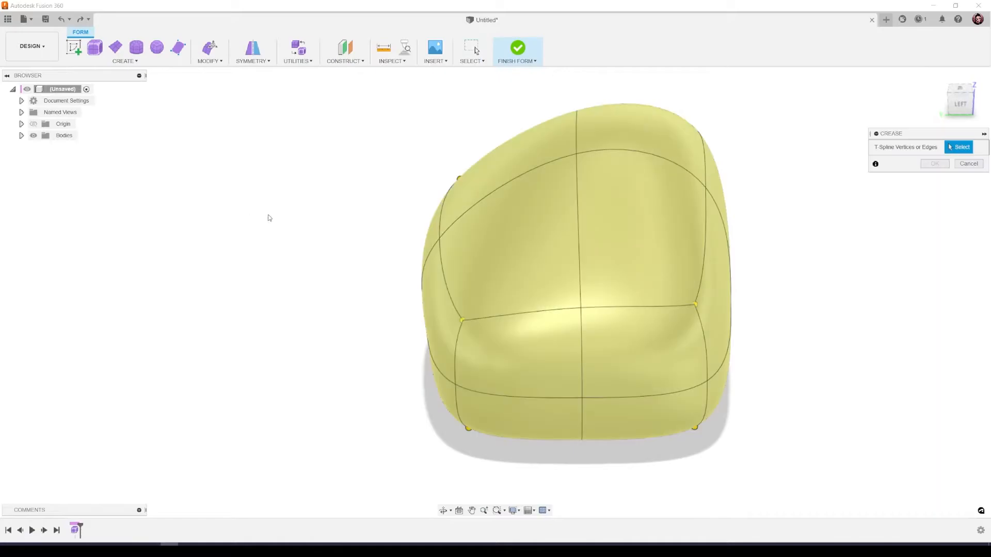
middle_click_drag(716, 299, 664, 310, "shift")
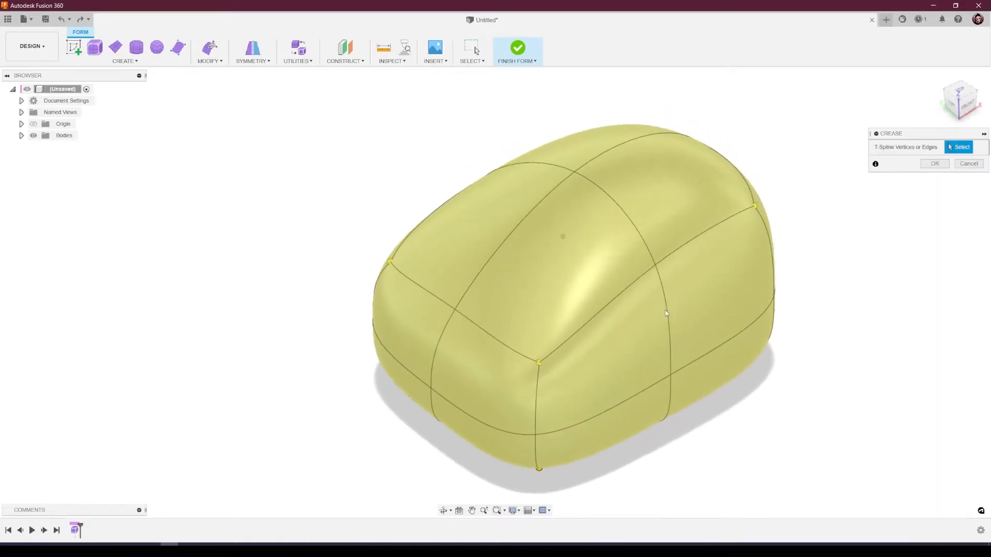
left_click(601, 315)
left_click(670, 262)
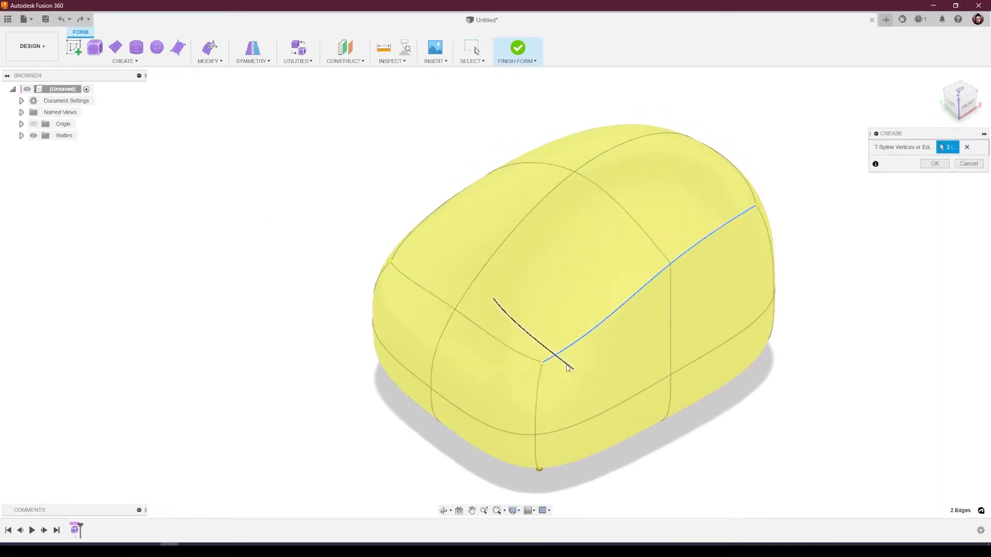
left_click(540, 395)
middle_click_drag(560, 397, 587, 254, "shift")
left_click(552, 325)
left_click(600, 312)
left_click(720, 324)
middle_click_drag(735, 320, 590, 327, "shift")
left_click(569, 335)
left_click(568, 276)
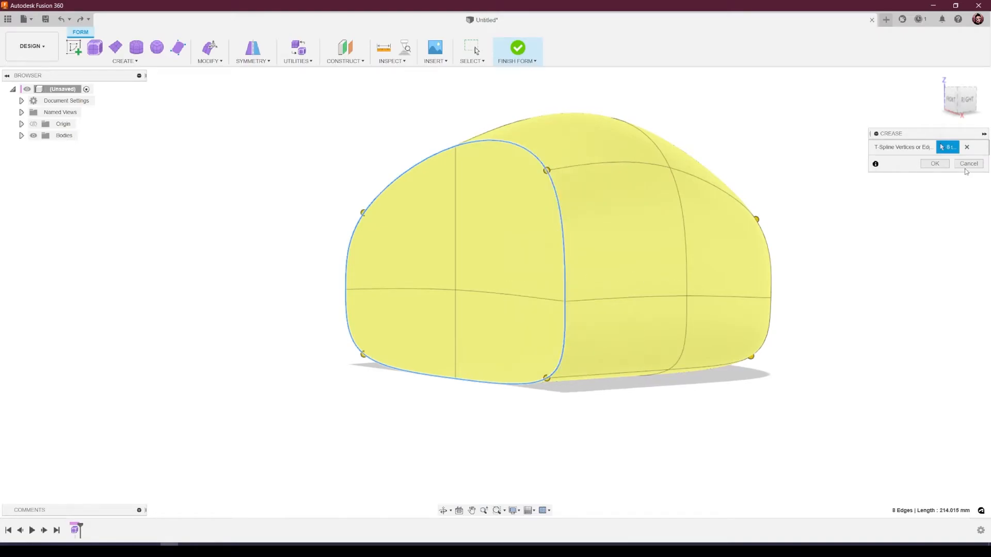
left_click(934, 163)
middle_click_drag(513, 312, 750, 294, "shift")
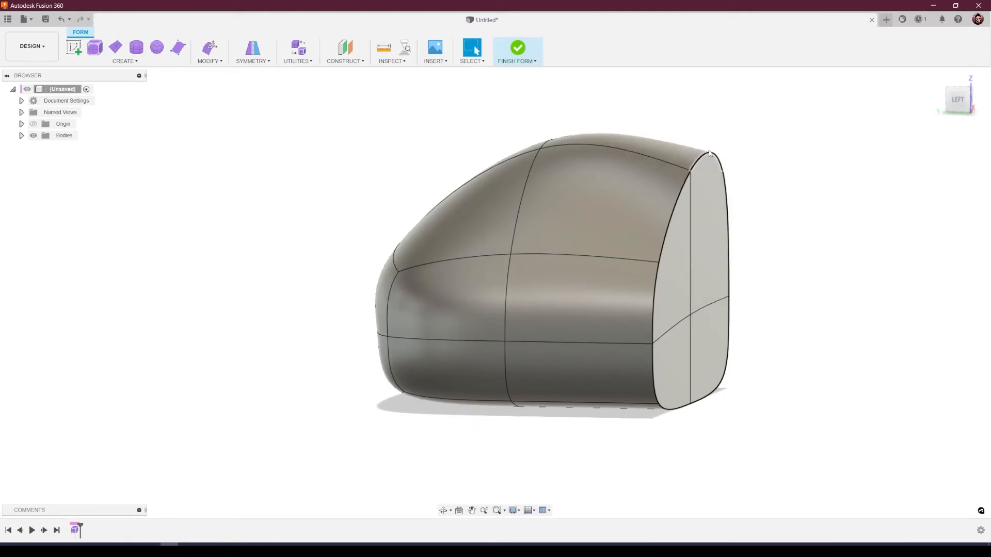
- Try thickening the creased form body with the Sharp type in the Normal direction, and undo the thickening
middle_click_drag(812, 341, 775, 354, "shift")
left_click(207, 65)
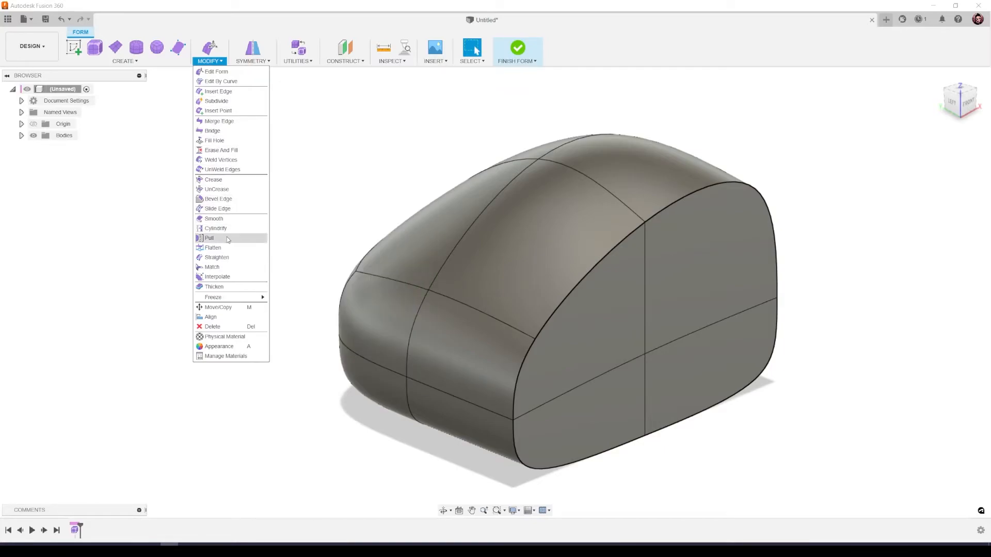
left_click(223, 290)
left_click(499, 273)
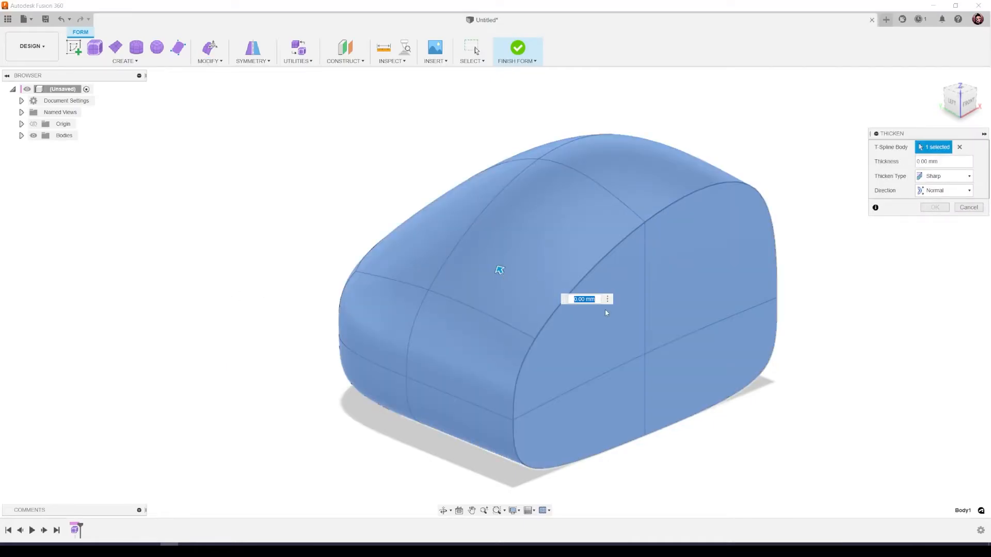
left_click_drag(497, 269, 484, 245)
left_click(935, 207)
middle_click_drag(681, 283, 728, 228, "shift")
key("ctrl+z")
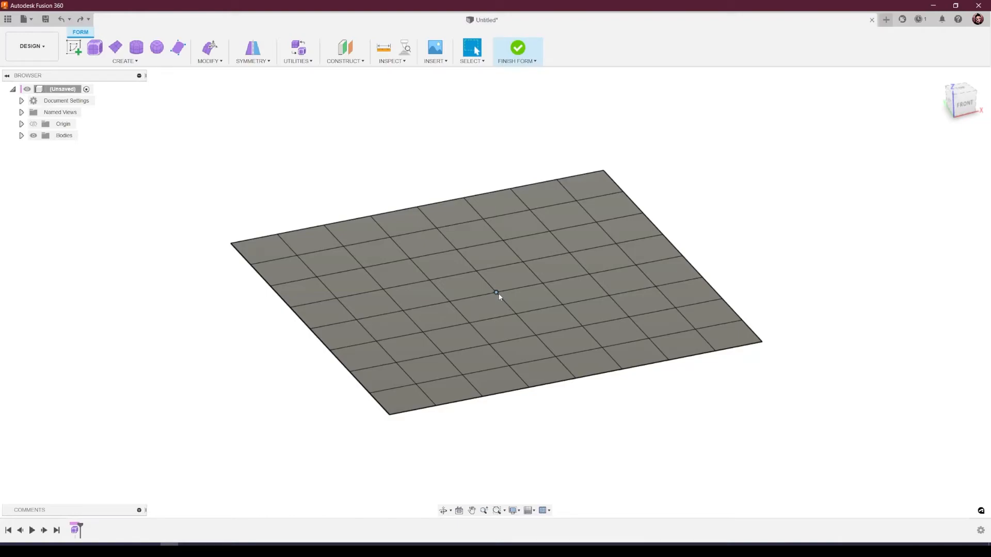
- Use Edit Form to raise the flat plane's centre vertex vertically to a Z position of about 24 mm
left_click(211, 49)
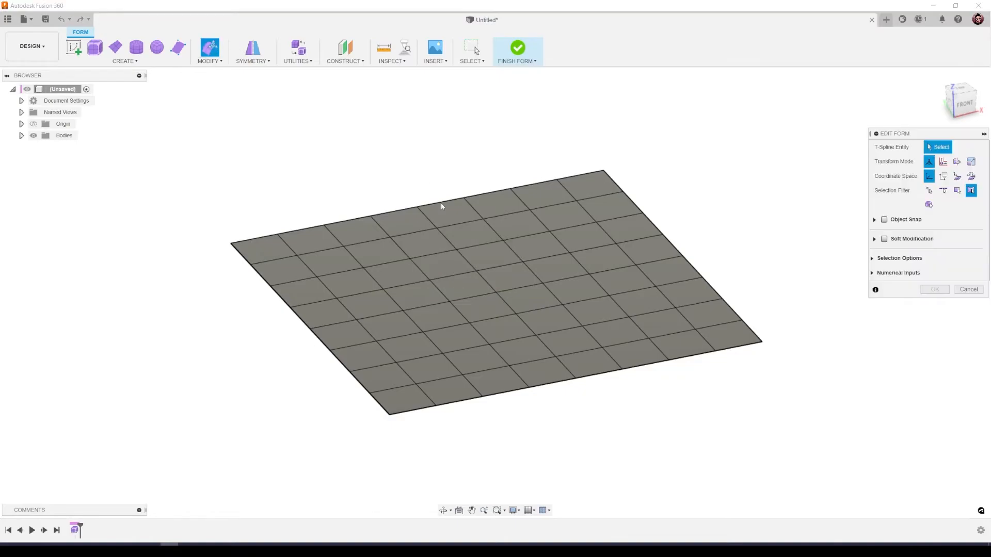
left_click(497, 293)
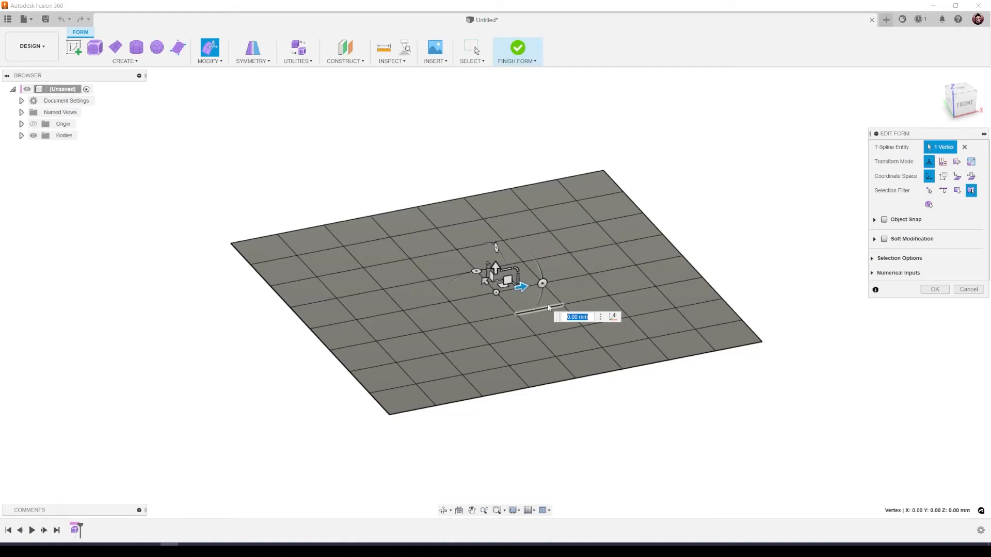
left_click_drag(495, 267, 512, 71)
middle_click_drag(539, 327, 615, 295, "shift")
scroll(509, 294, "up", 5)
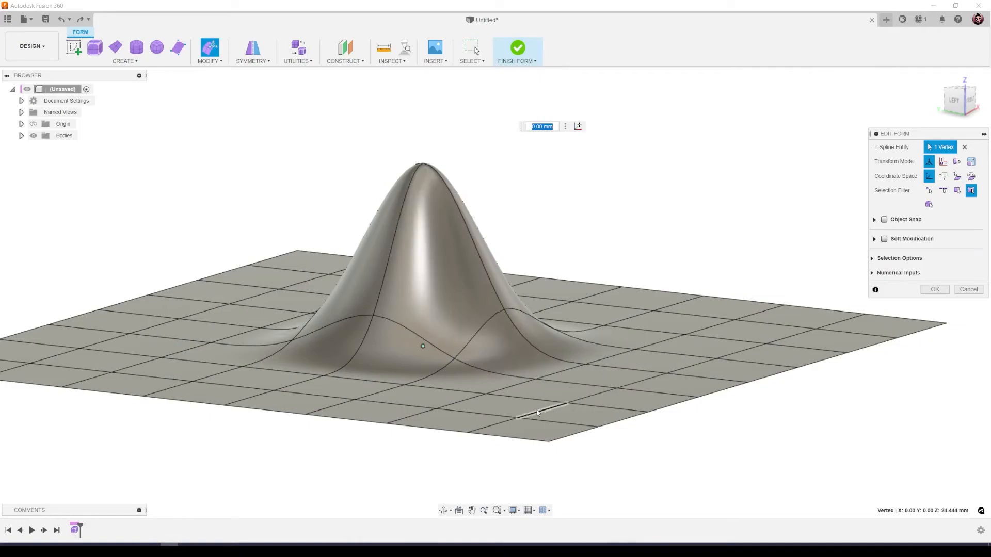
middle_click_drag(567, 380, 542, 368, "shift")
- Try stretching the plane's centre vertex much higher, to a Z position of about 89 mm, and undo the vertex moves
scroll(553, 367, "up", 4)
scroll(555, 359, "down", 8)
middle_click_drag(542, 172, 515, 234)
scroll(519, 191, "down", 2)
left_click_drag(511, 119, 521, 0)
scroll(521, 225, "up", 3)
scroll(516, 219, "down", 4)
scroll(515, 217, "down", 3)
middle_click_drag(514, 216, 490, 371)
scroll(492, 352, "down", 2)
left_click_drag(489, 295, 511, 107)
middle_click_drag(493, 444, 543, 315)
scroll(498, 320, "up", 4)
scroll(500, 303, "up", 3)
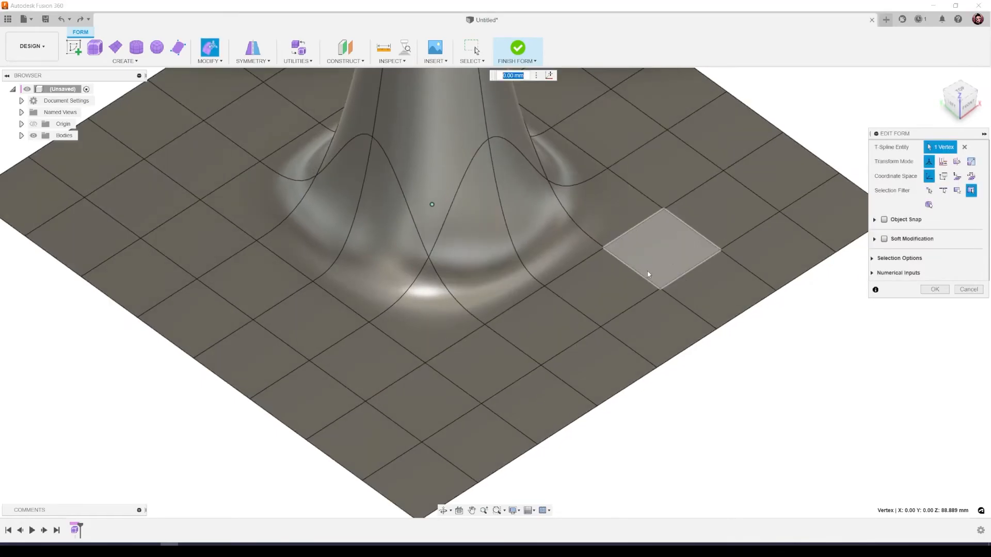
key("ctrl+z")
- Enable Soft Modification for the plane's centre vertex and raise it 51 mm into a broad hill
middle_click_drag(429, 227, 473, 282)
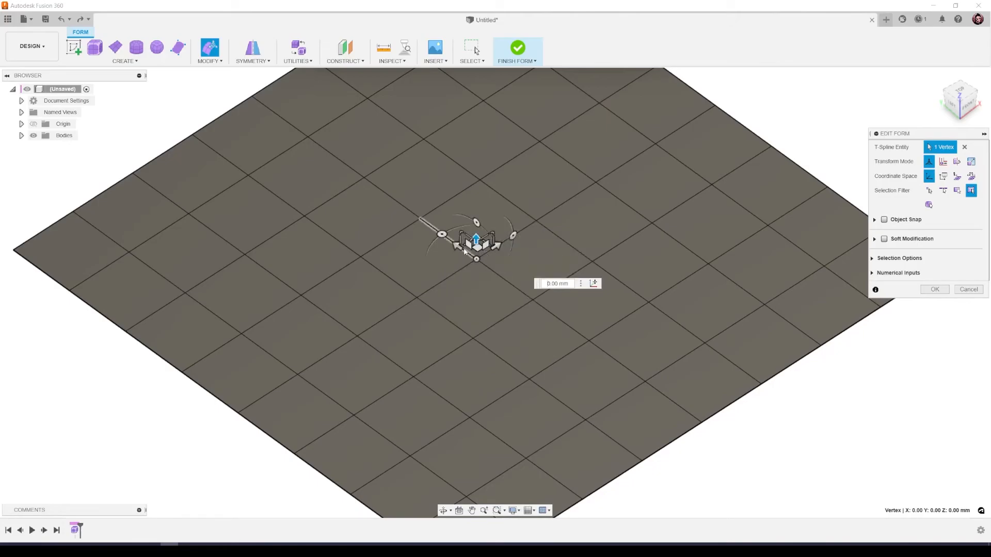
middle_click_drag(491, 289, 533, 223, "shift")
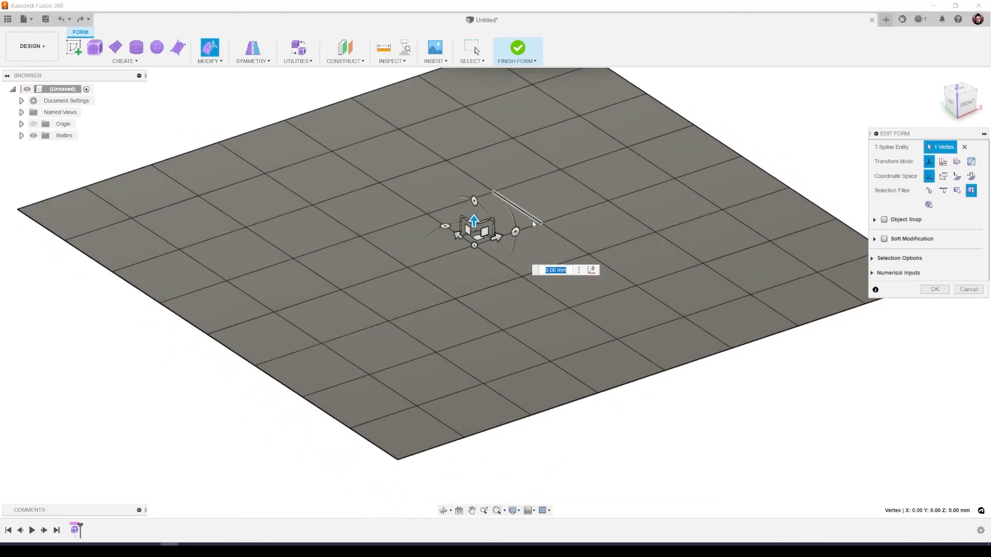
left_click(884, 240)
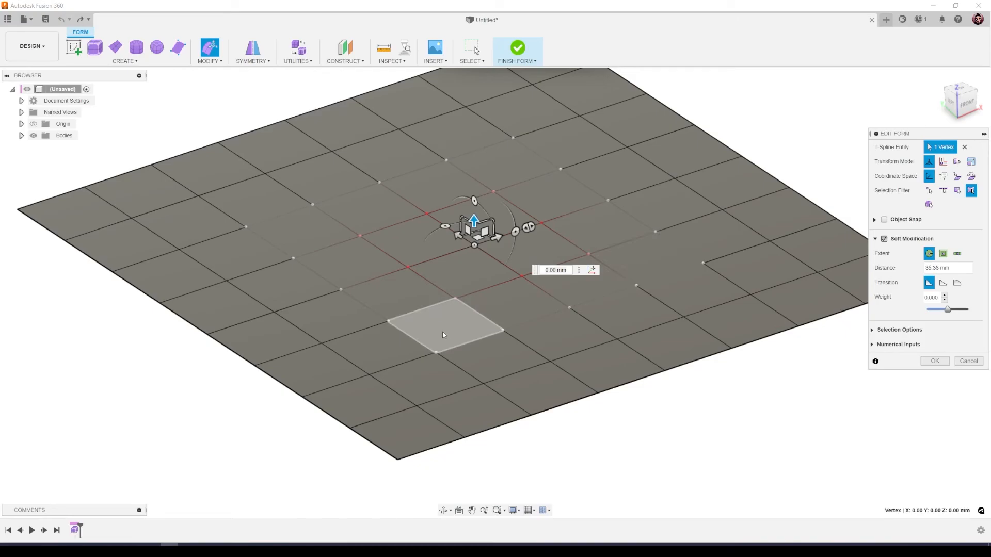
scroll(424, 320, "down", 5)
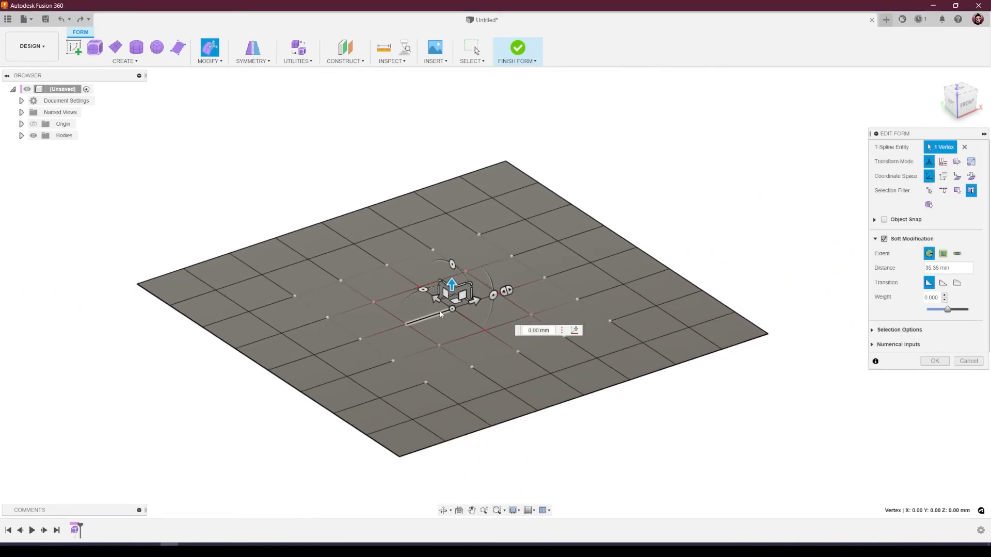
left_click_drag(451, 284, 452, 79)
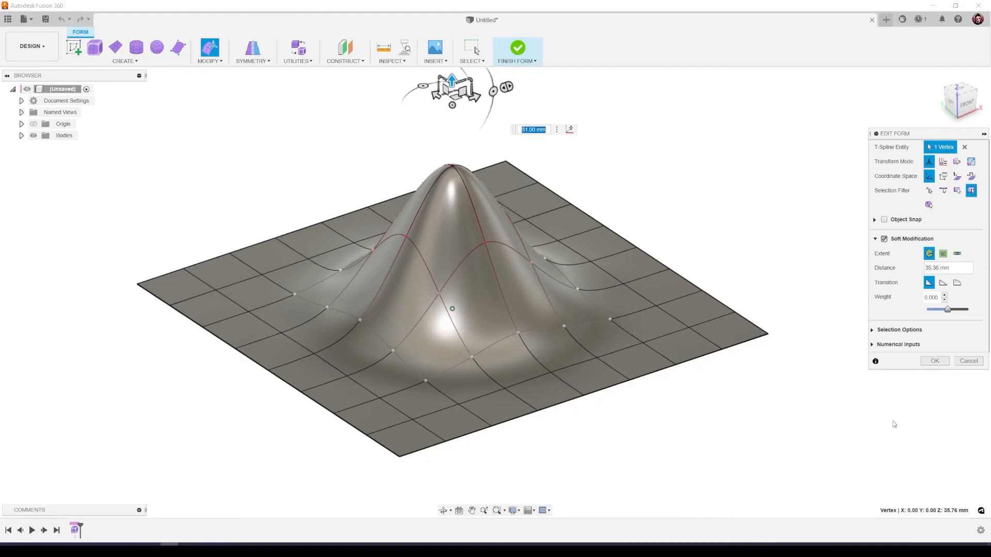
mouse_move(504, 291)
middle_mouse_down("shift")
mouse_move(475, 287)
mouse_move(486, 272)
mouse_move(524, 290)
middle_mouse_up("shift")
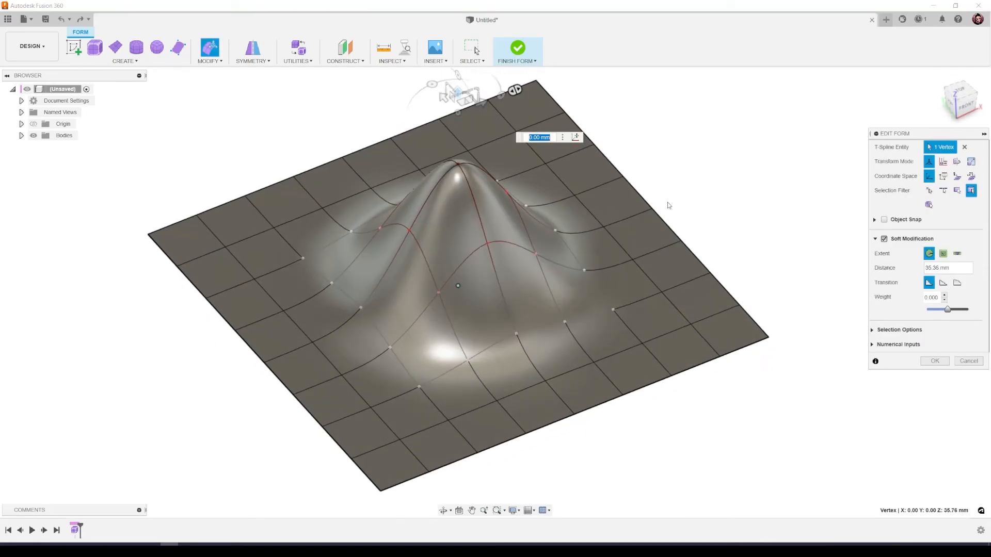
middle_click_drag(648, 201, 708, 233)
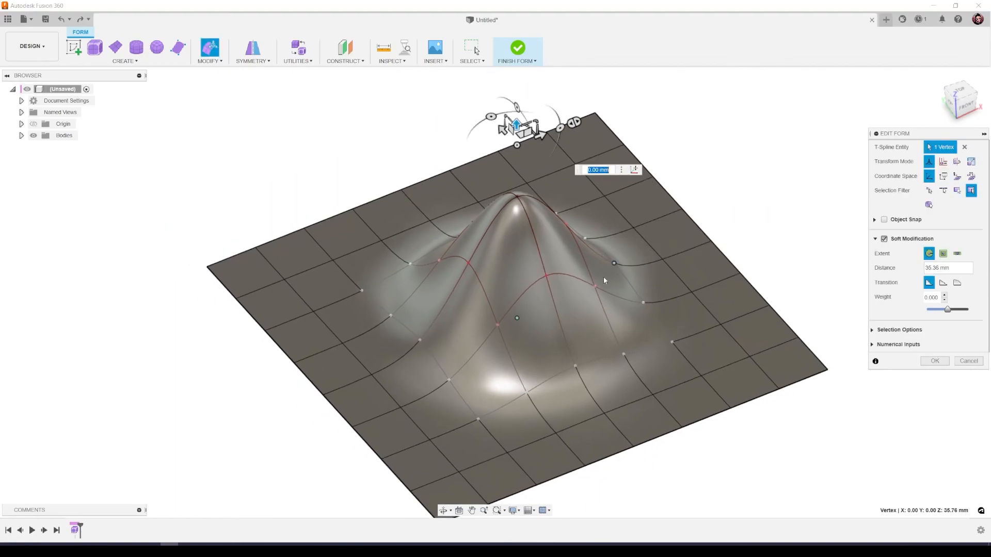
middle_click_drag(610, 265, 582, 241)
- Set the soft modification to a weight of -0.057 and the linear transition, and pull the centre vertex down about 25 mm
mouse_move(948, 316)
left_mouse_down()
mouse_move(934, 316)
mouse_move(965, 317)
mouse_move(948, 319)
left_mouse_up()
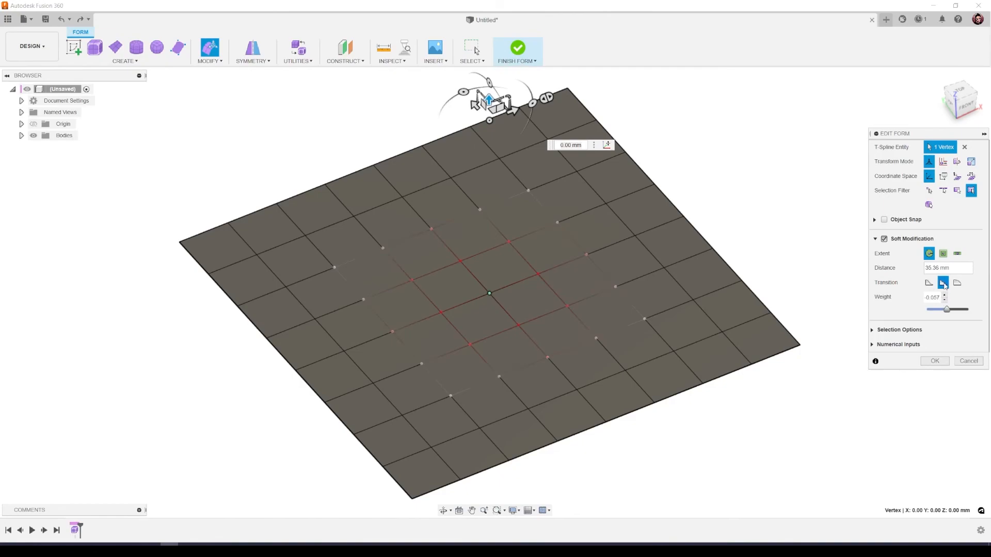
left_click_drag(490, 99, 445, 189)
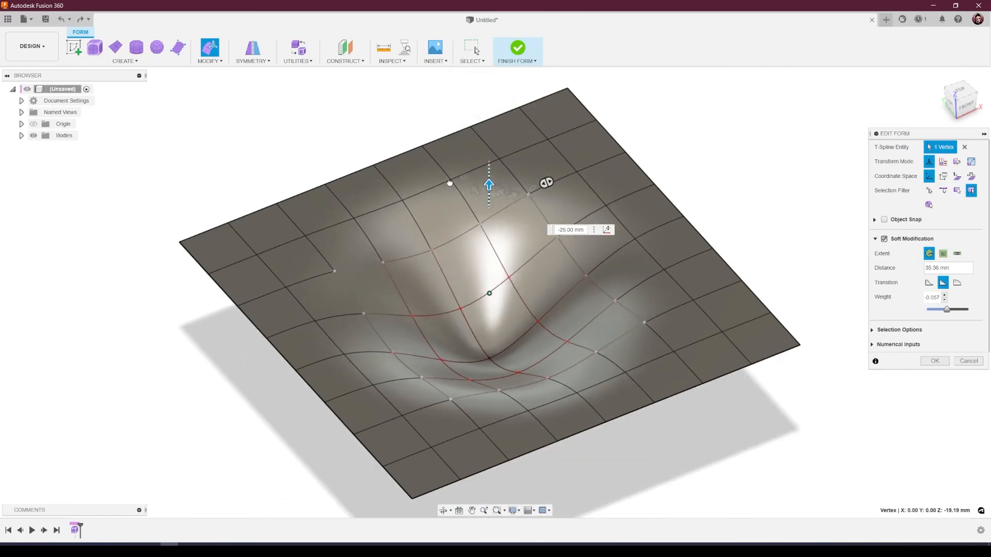